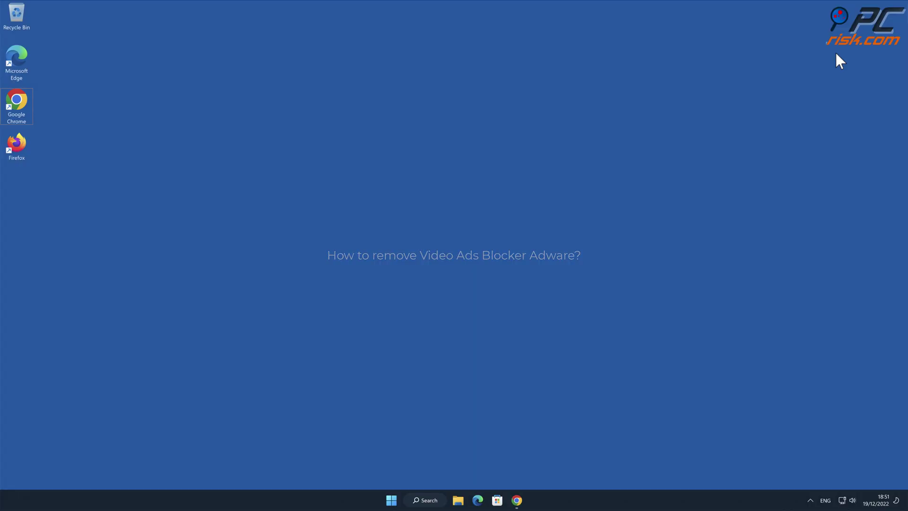
Bring the Chrome window with the Video Ads Blocker store page to the front
left_click(518, 500)
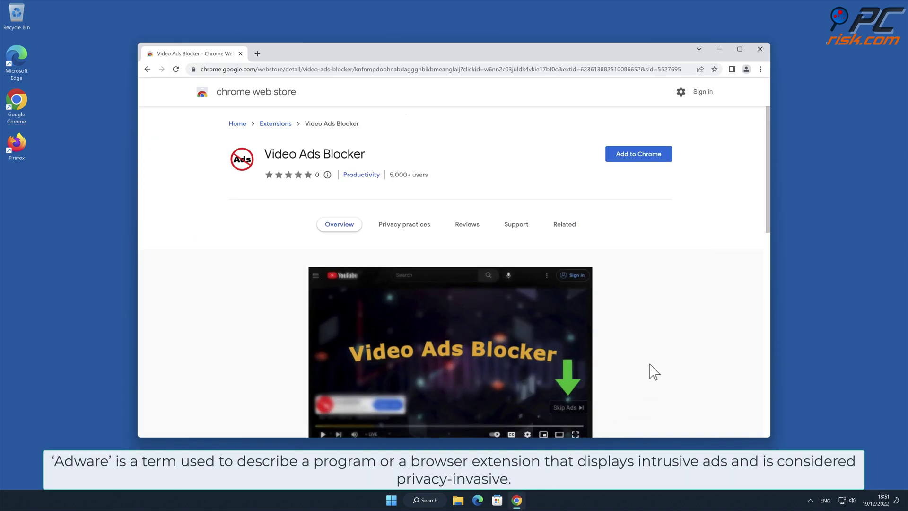
Scroll through the Video Ads Blocker listing and choose Add to Chrome
left_click(845, 185)
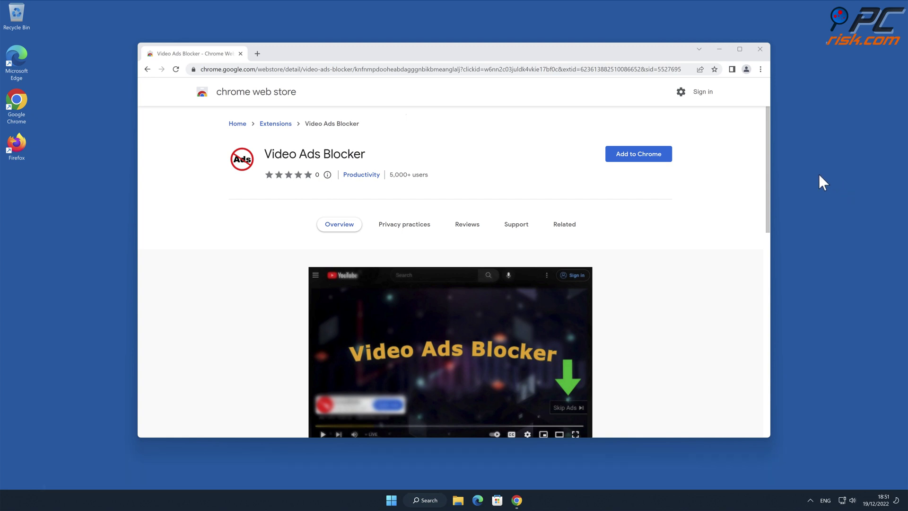
left_click_drag(768, 149, 763, 299)
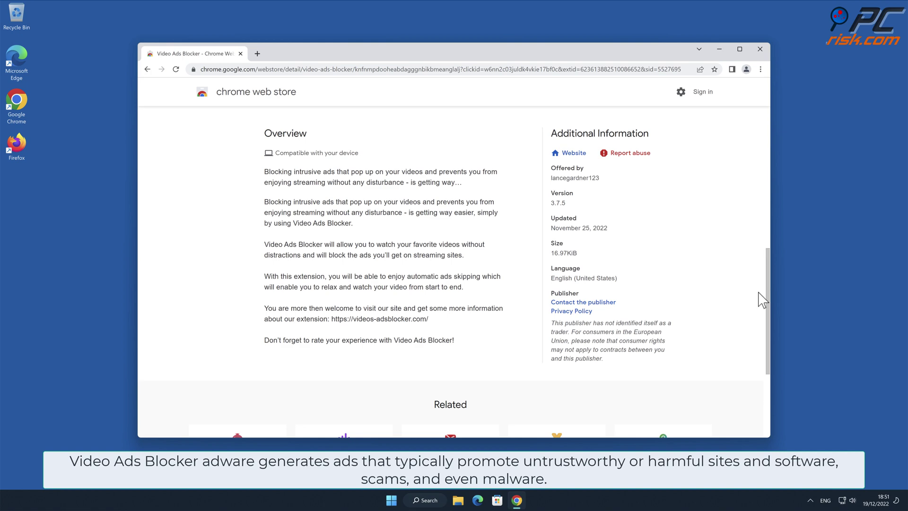
left_click_drag(767, 291, 770, 142)
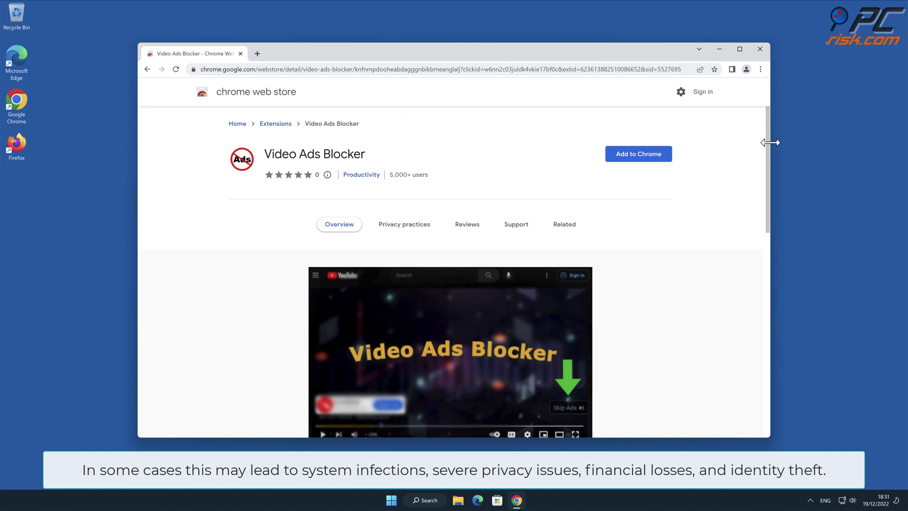
left_click(664, 161)
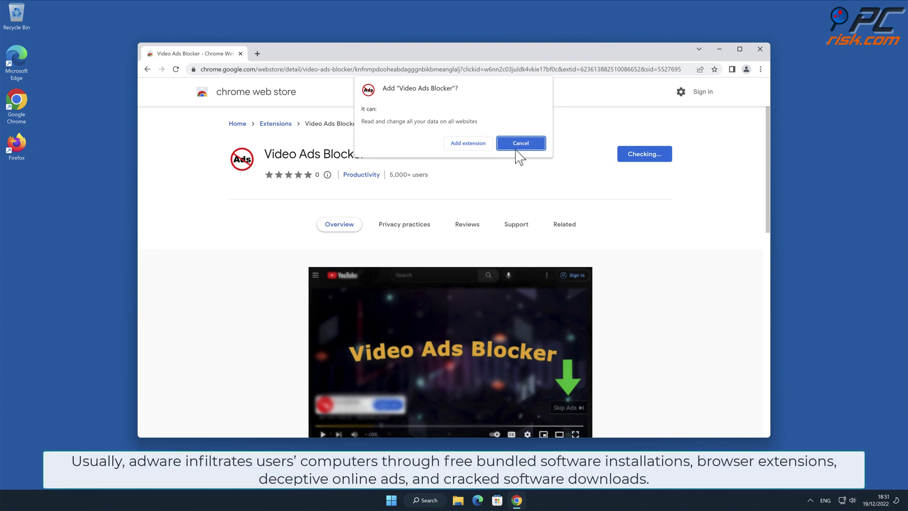
Confirm adding Video Ads Blocker, check it on the Extensions page, and close Chrome
left_click(468, 143)
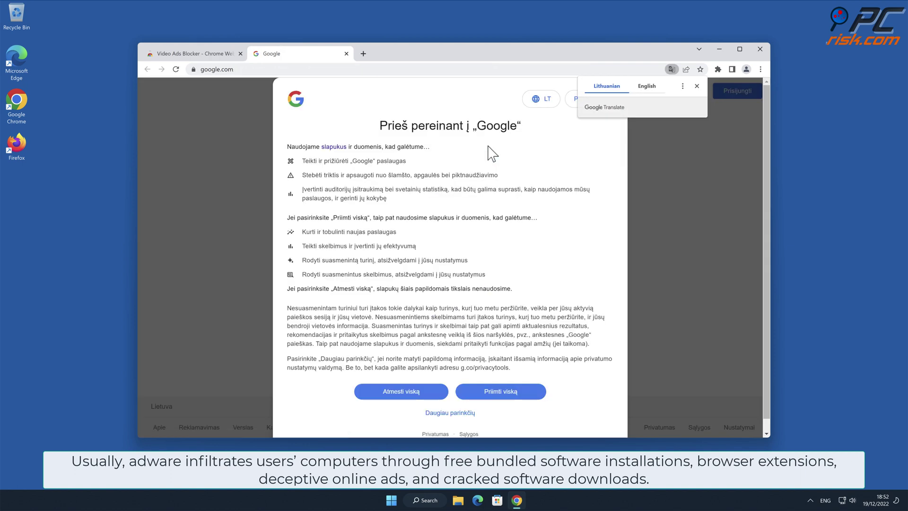
left_click(760, 70)
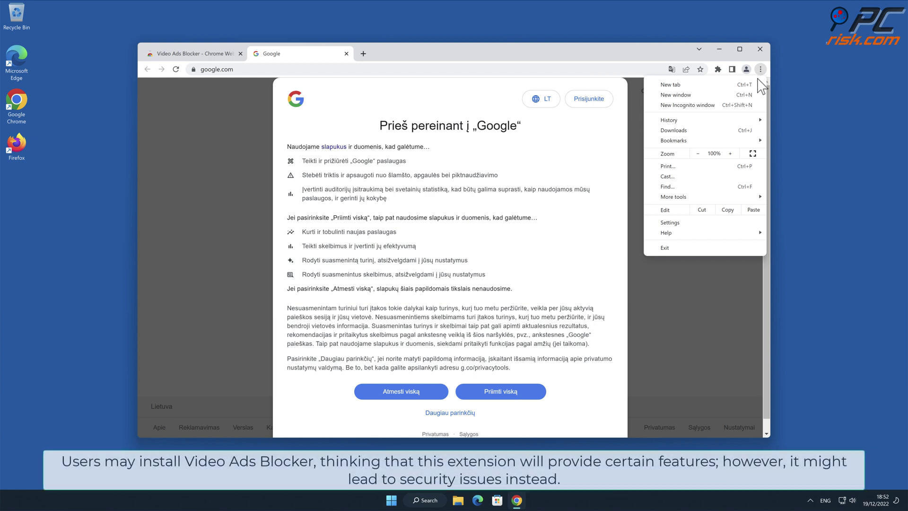
mouse_move(691, 197)
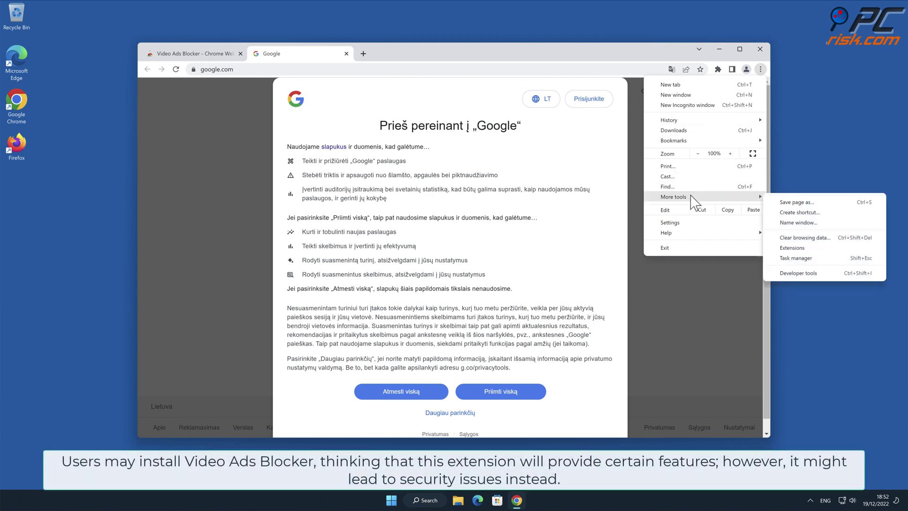
left_click(796, 248)
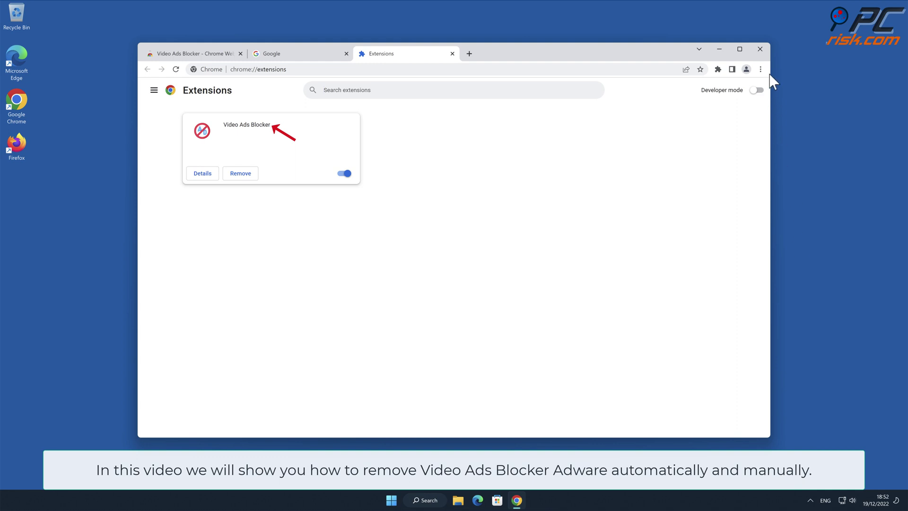
left_click(761, 50)
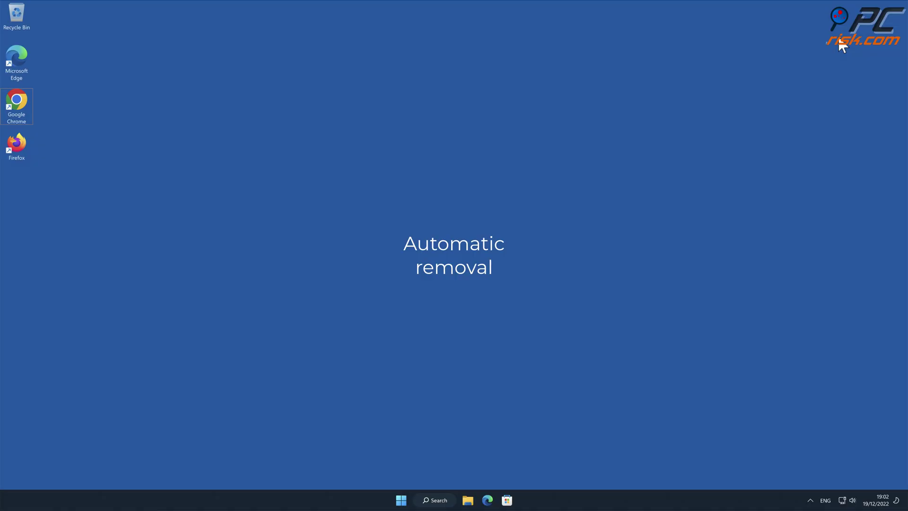
double_click(17, 106)
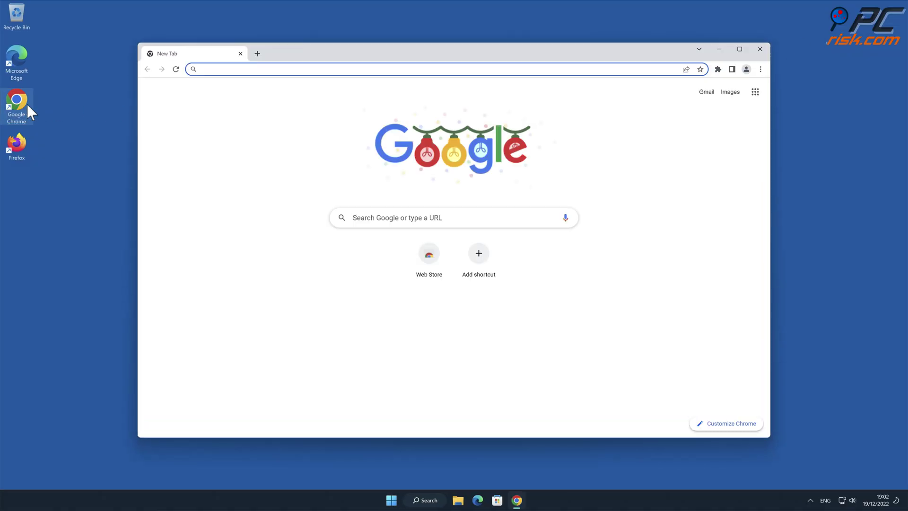
type("www.combocl")
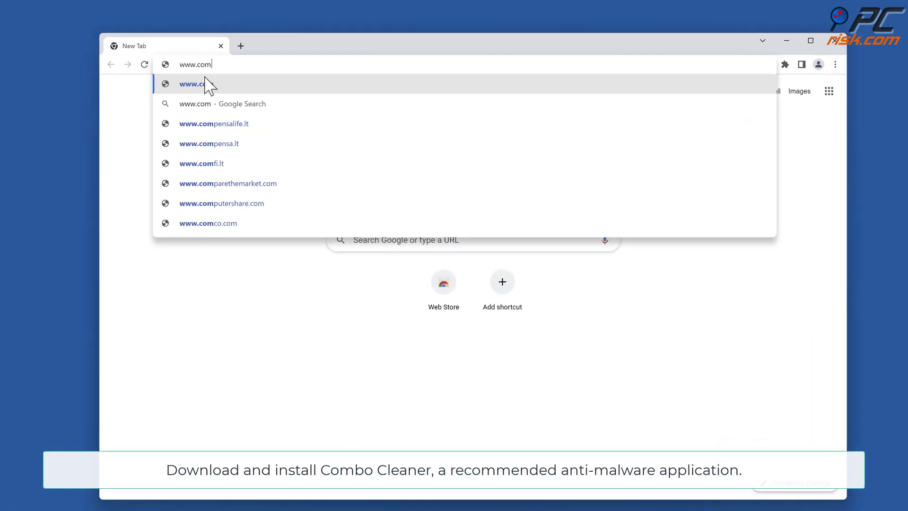
type("eaner.com")
key("Return")
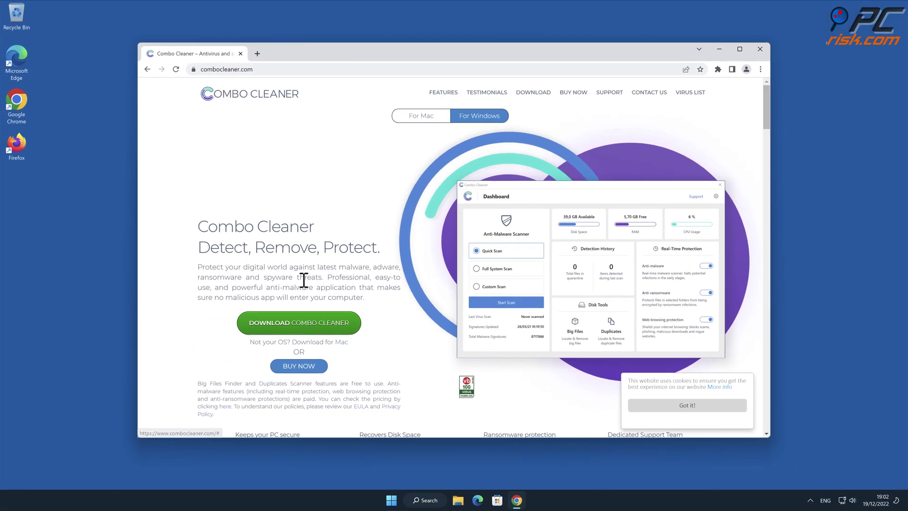
Download and run CCSetup.exe, installing Combo Cleaner to the default folder
left_click(335, 324)
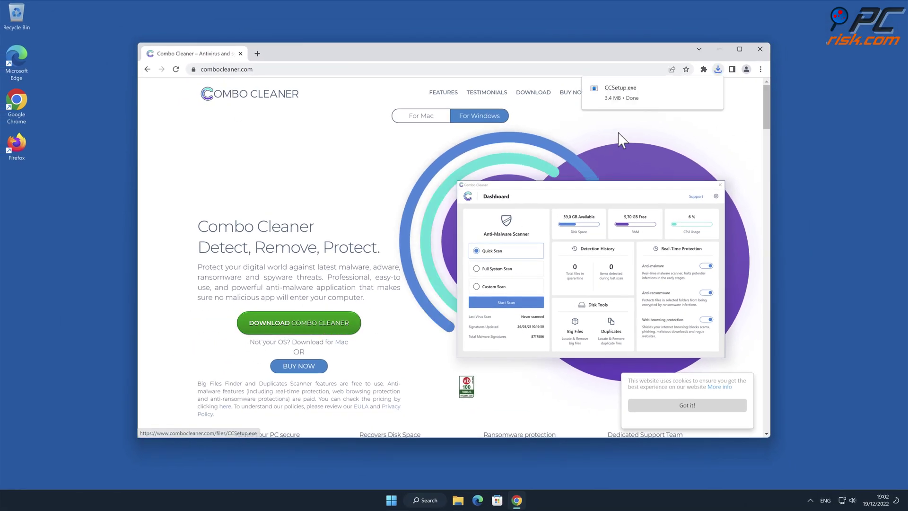
left_click(641, 103)
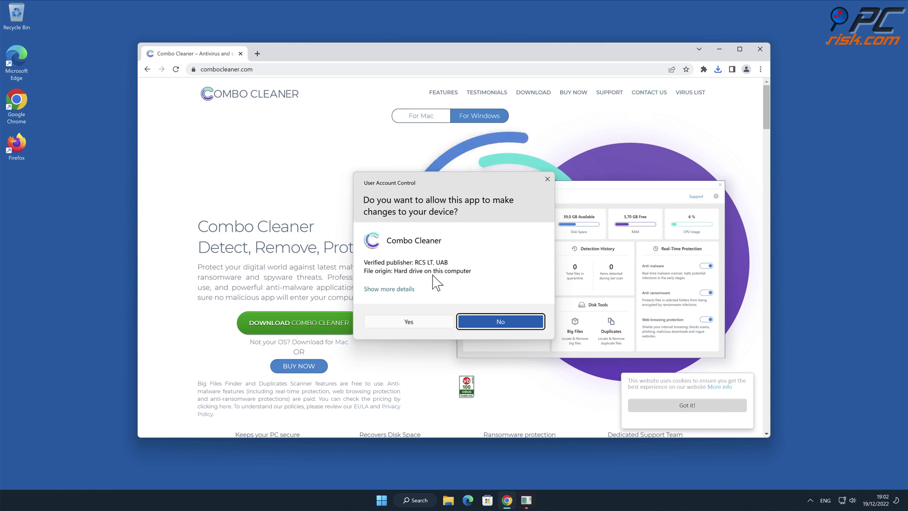
left_click(409, 322)
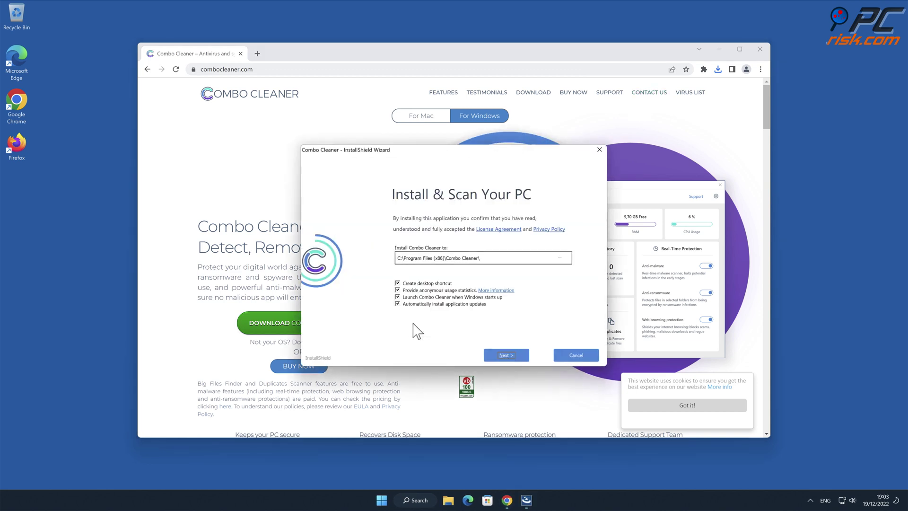
left_click(506, 351)
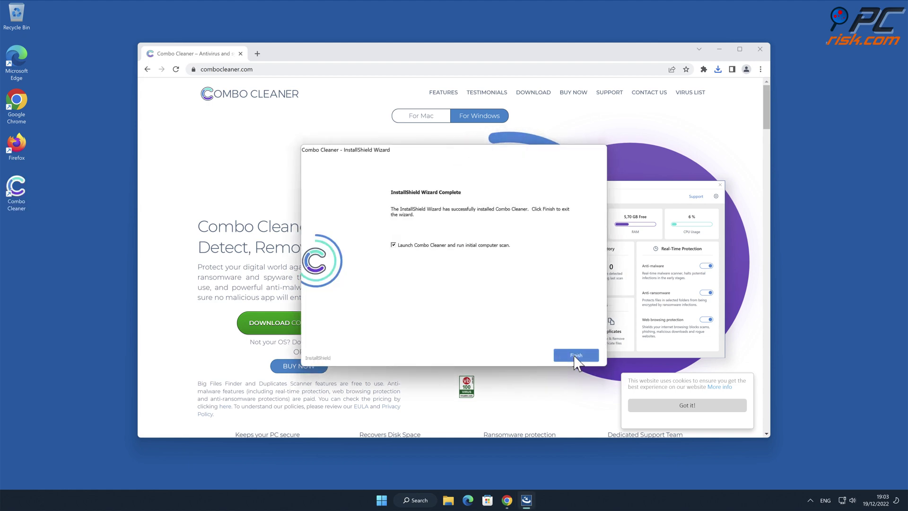
left_click(576, 356)
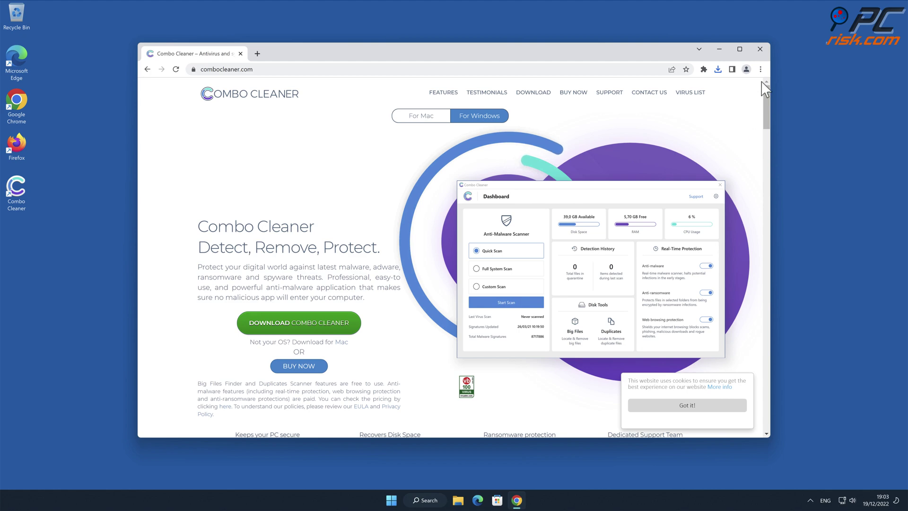
left_click(762, 49)
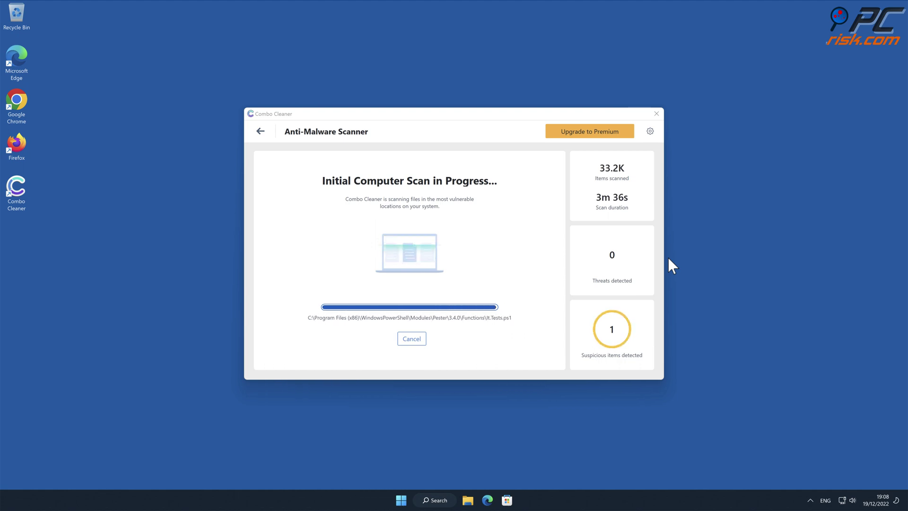
Remove all threats, activate the licence, and quarantine the Video Ads Blocker extension
left_click(639, 358)
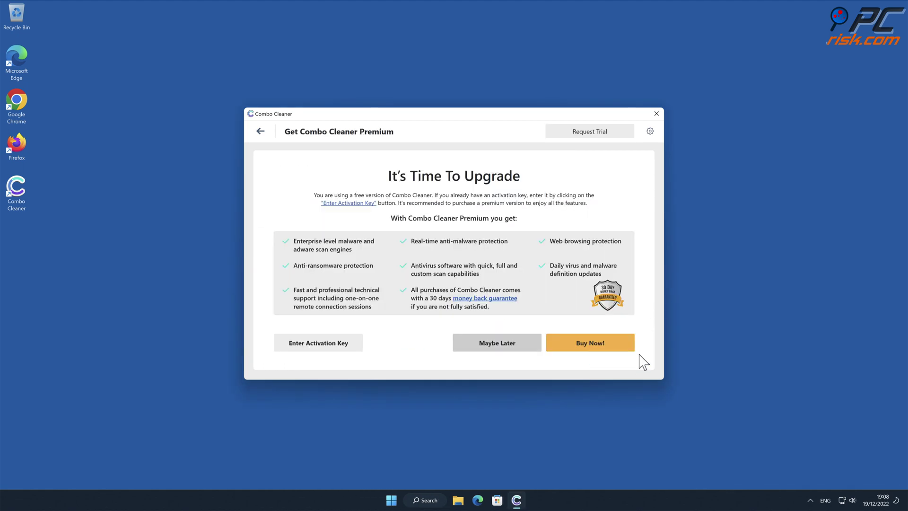
left_click(356, 346)
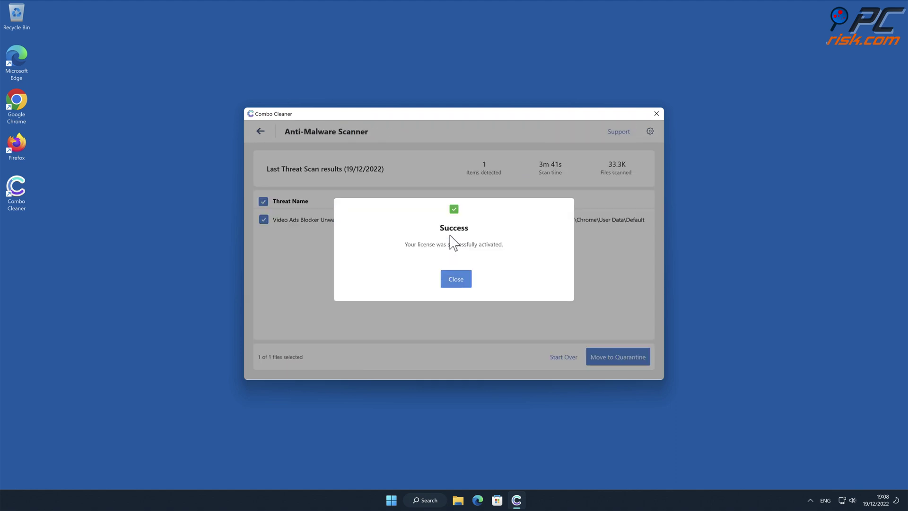
left_click(459, 283)
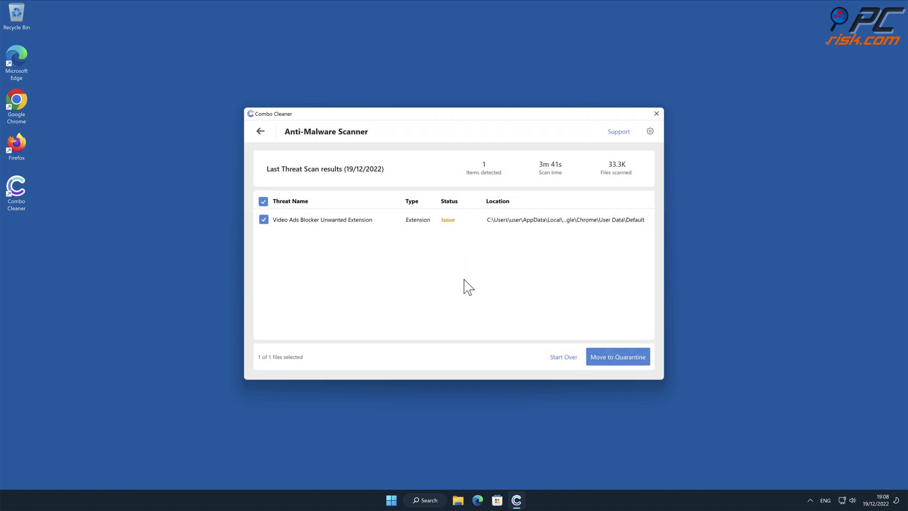
left_click(645, 361)
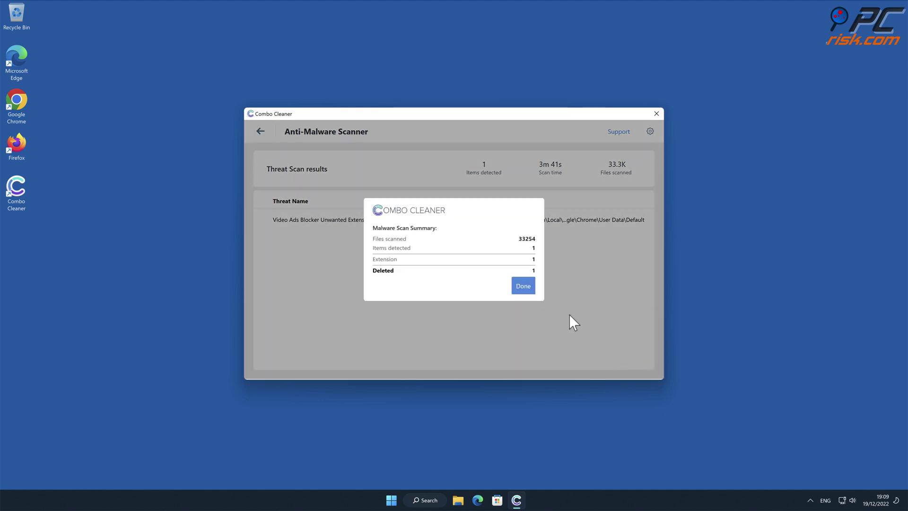
left_click(523, 286)
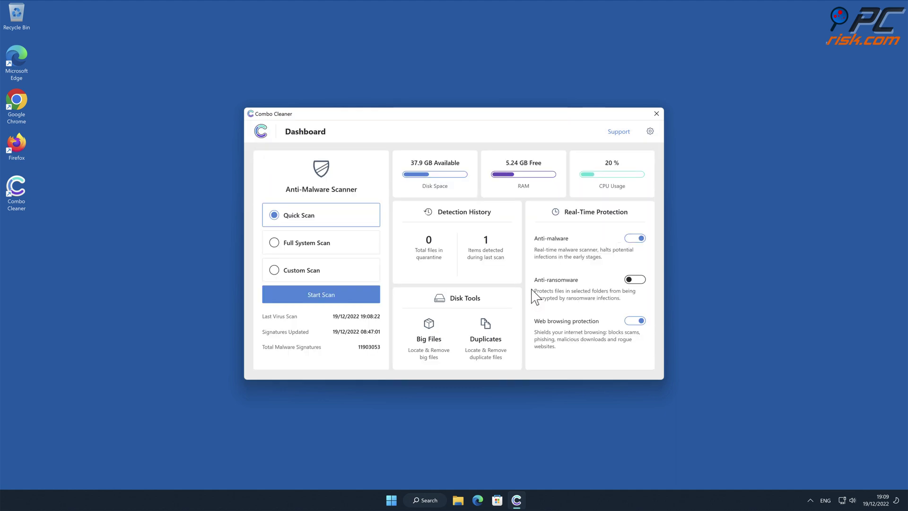
left_click(740, 69)
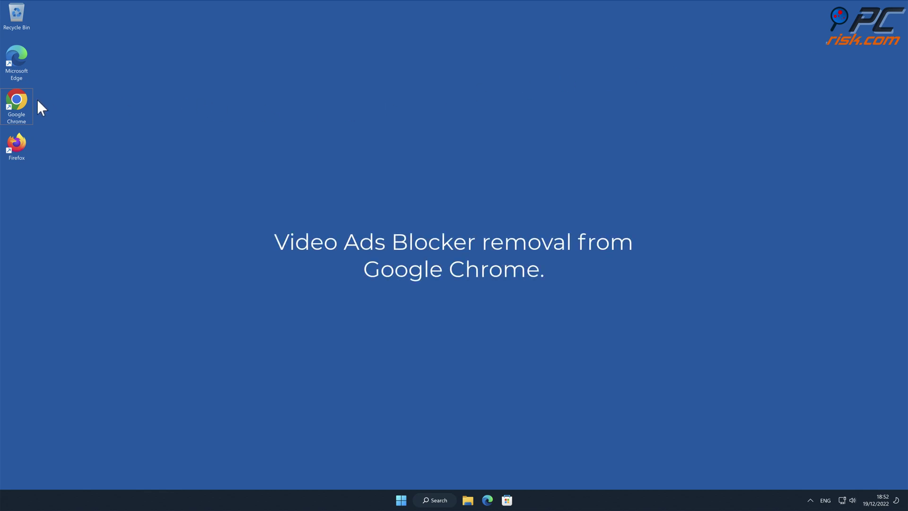
Launch Chrome, go to the Extensions page, and remove Video Ads Blocker
double_click(22, 100)
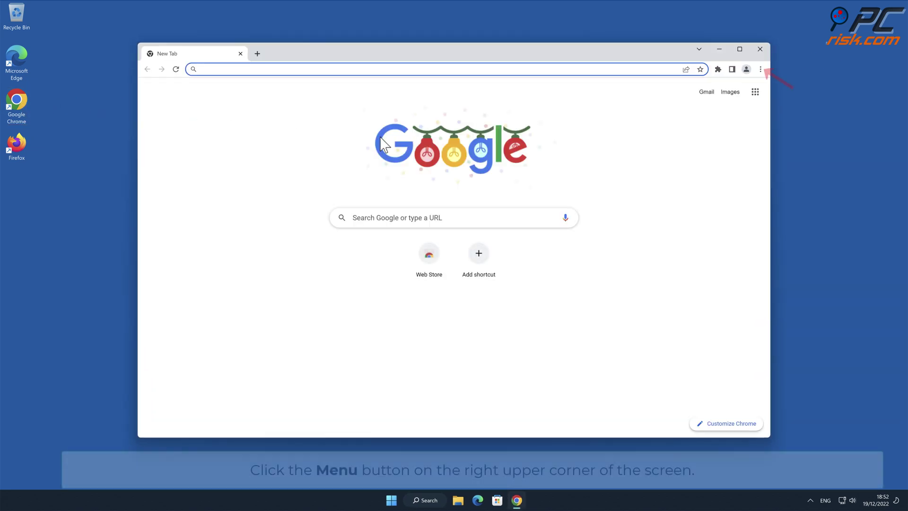
left_click(852, 161)
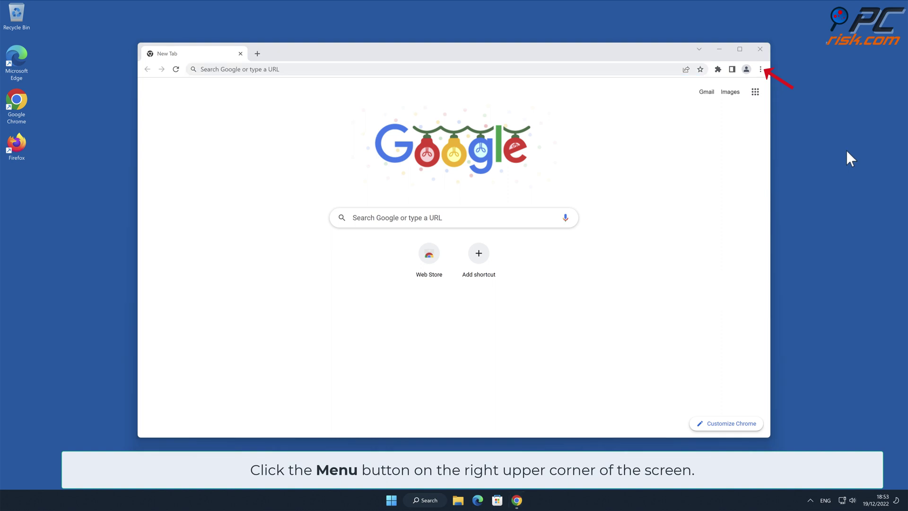
left_click(760, 70)
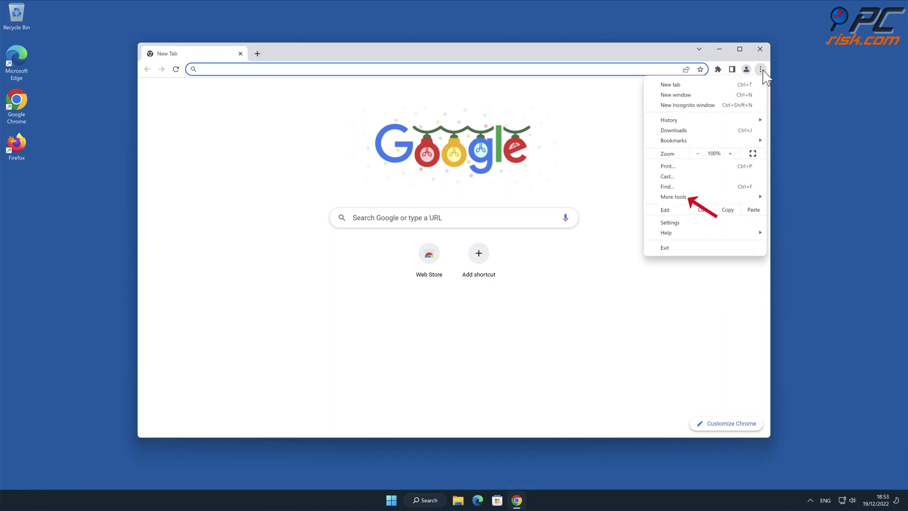
mouse_move(704, 206)
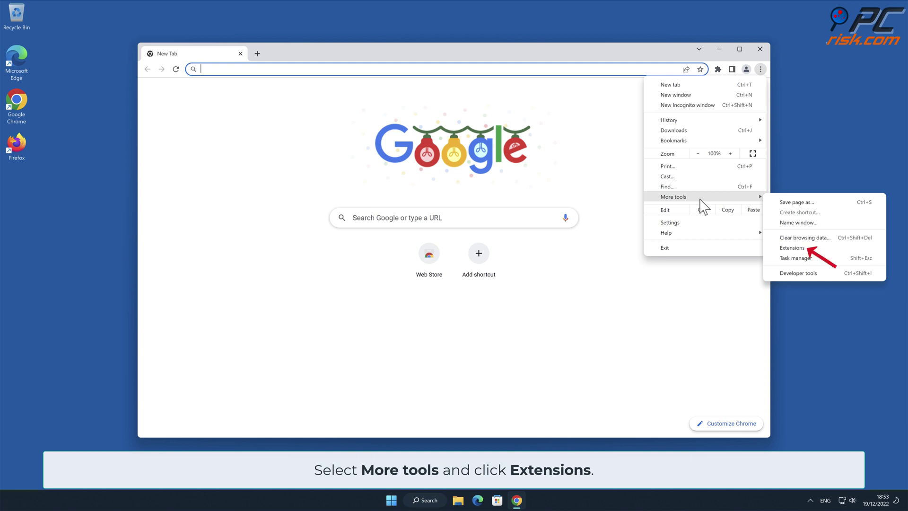
left_click(799, 249)
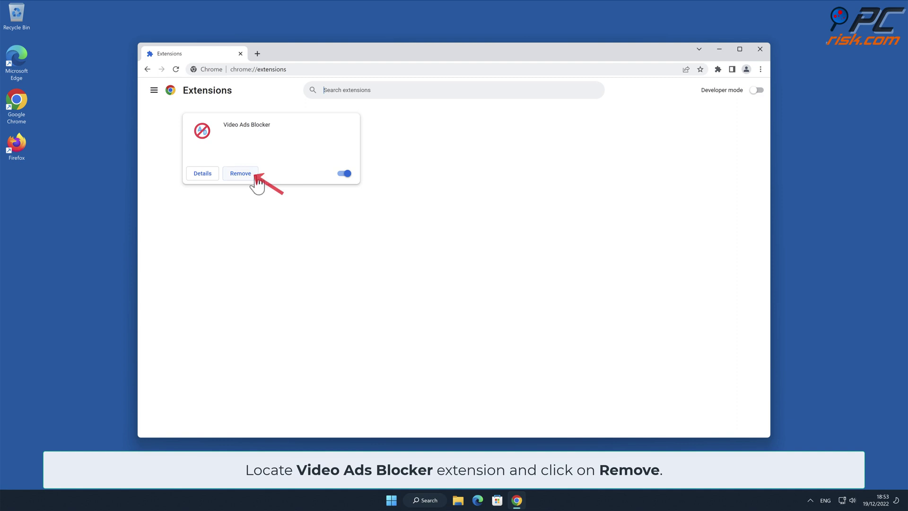
left_click(251, 177)
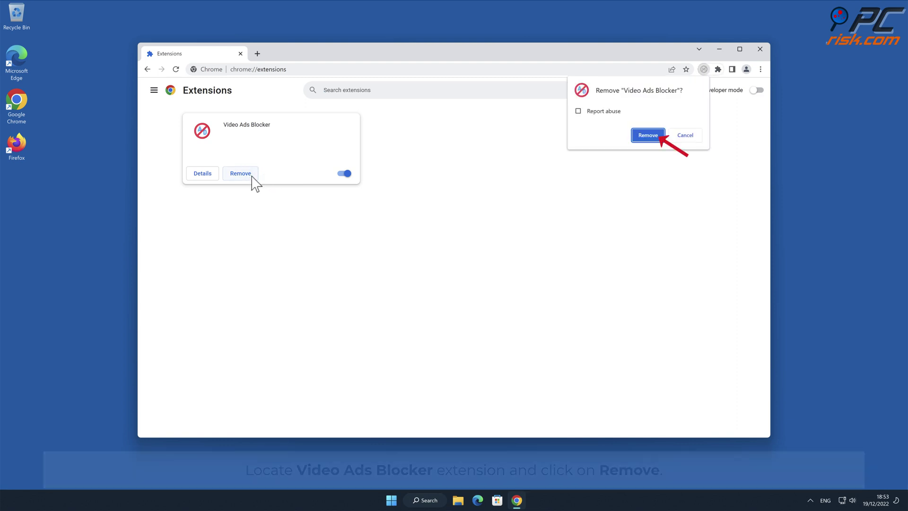
left_click(656, 136)
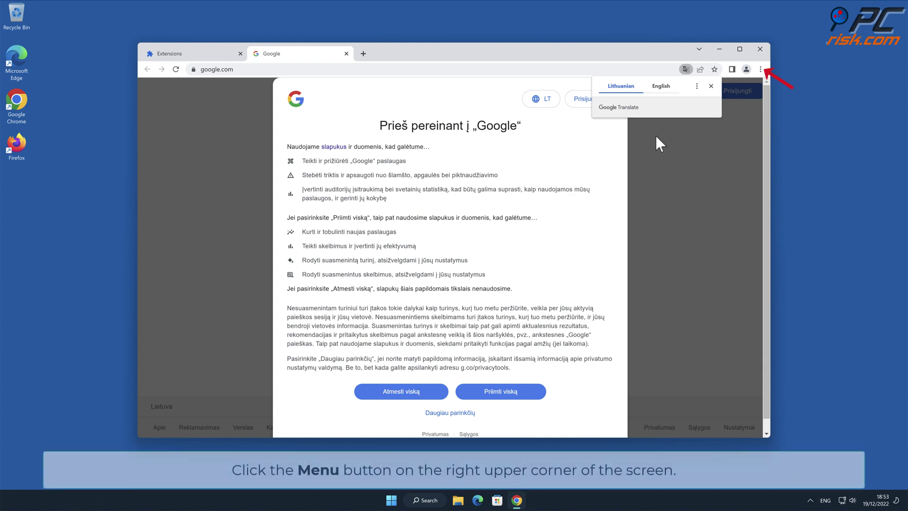
Restore Chrome settings to original defaults under Reset and clean up, then close Chrome
left_click(761, 70)
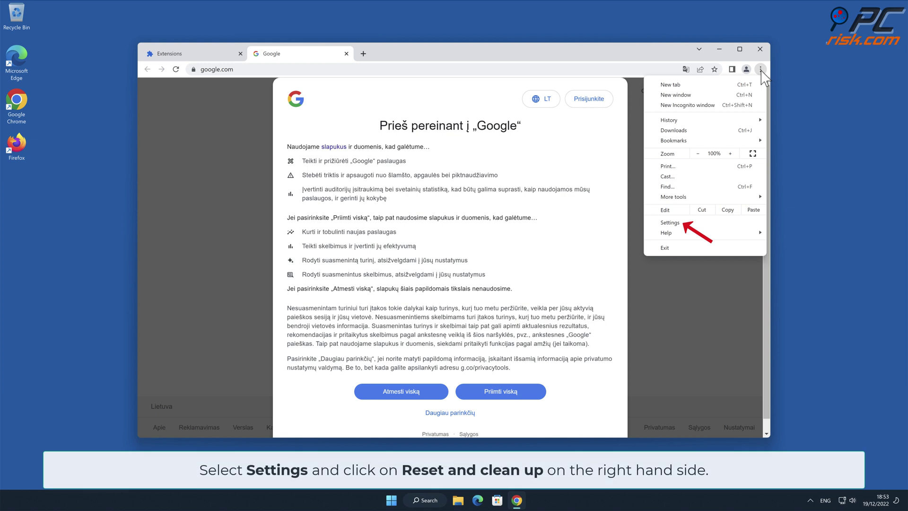
left_click(680, 223)
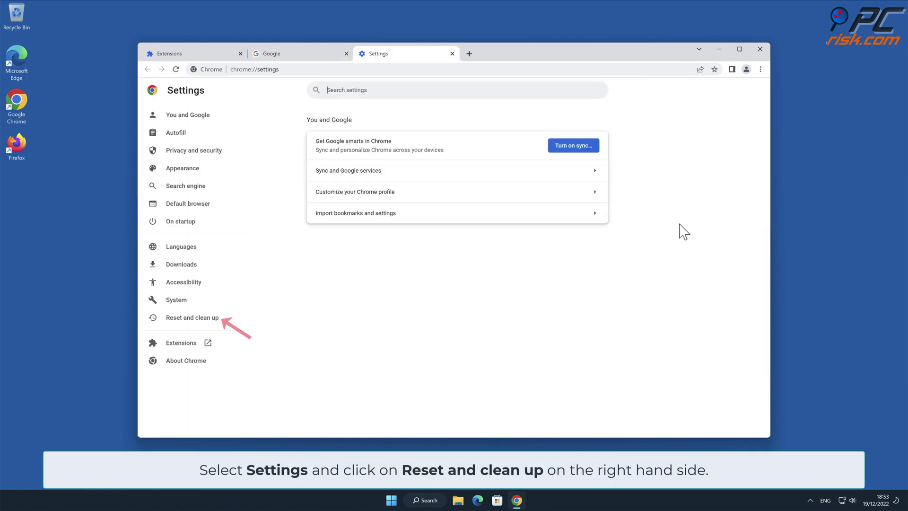
left_click(219, 320)
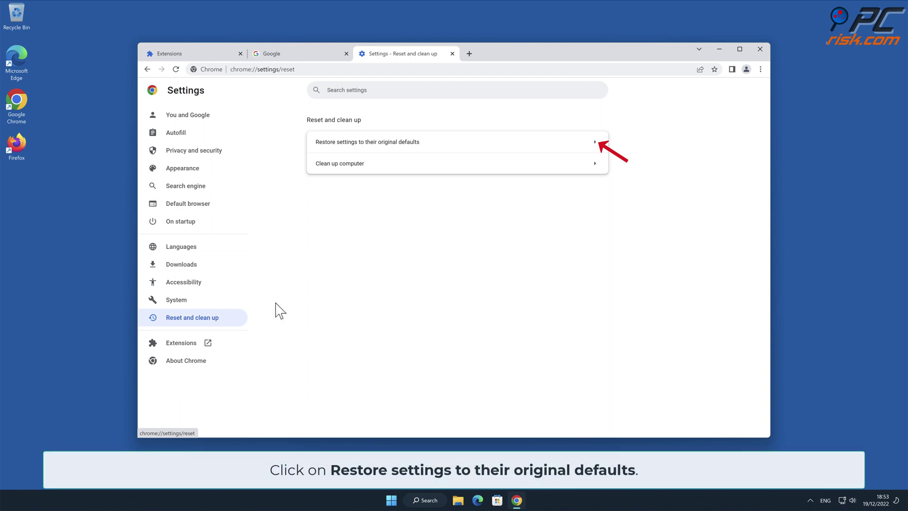
left_click(595, 142)
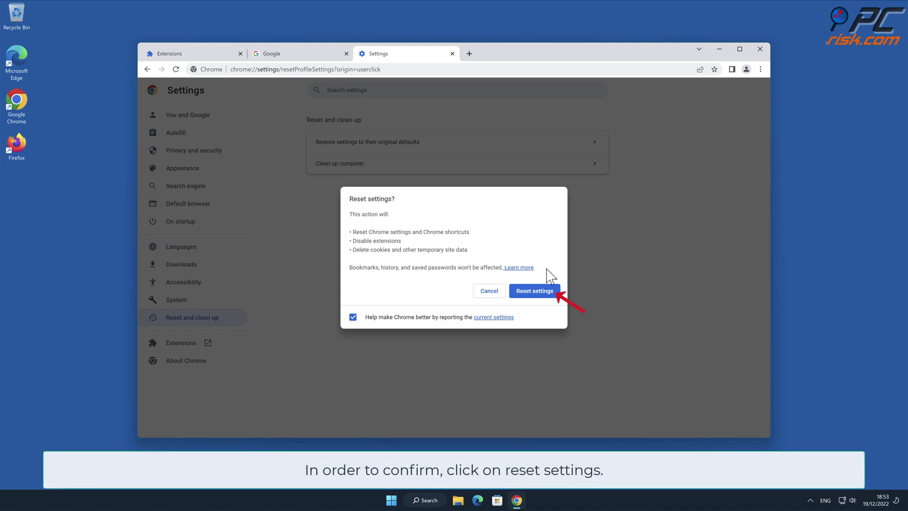
left_click(551, 292)
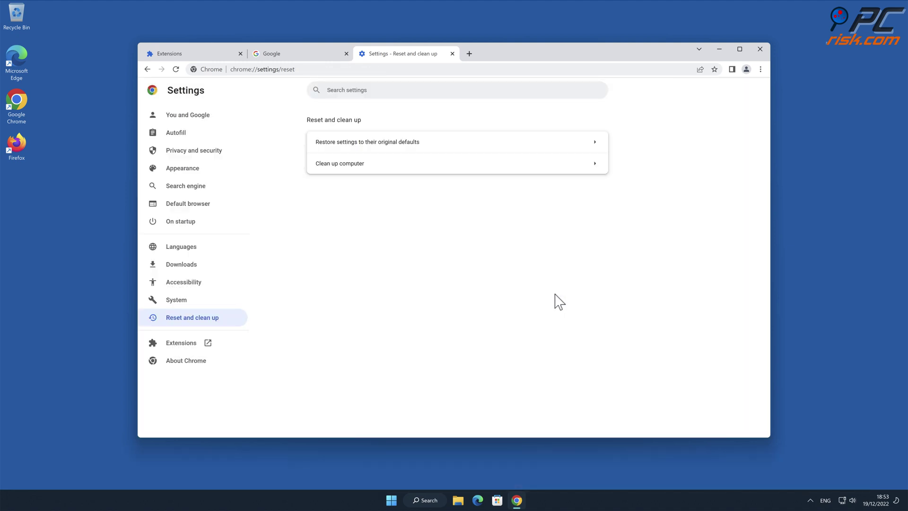
left_click(761, 49)
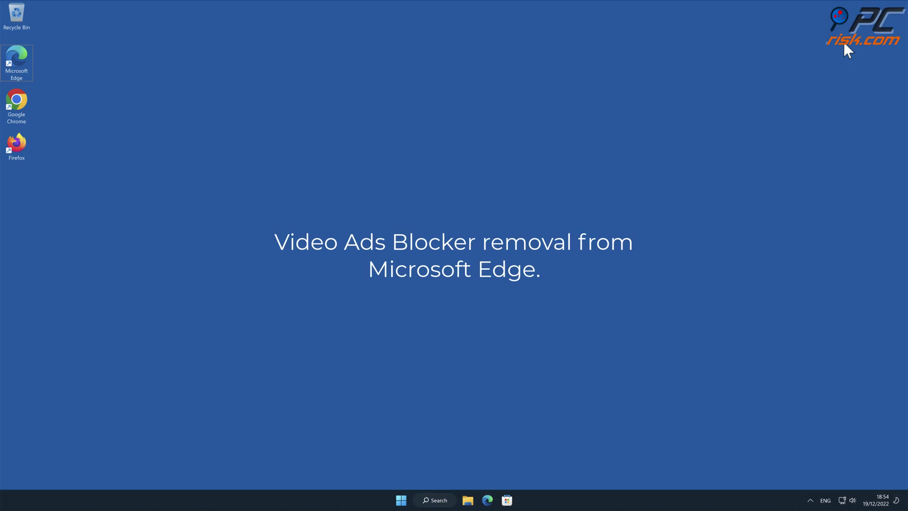
Launch Edge, go to Manage extensions, and remove Video Ads Blocker
double_click(23, 66)
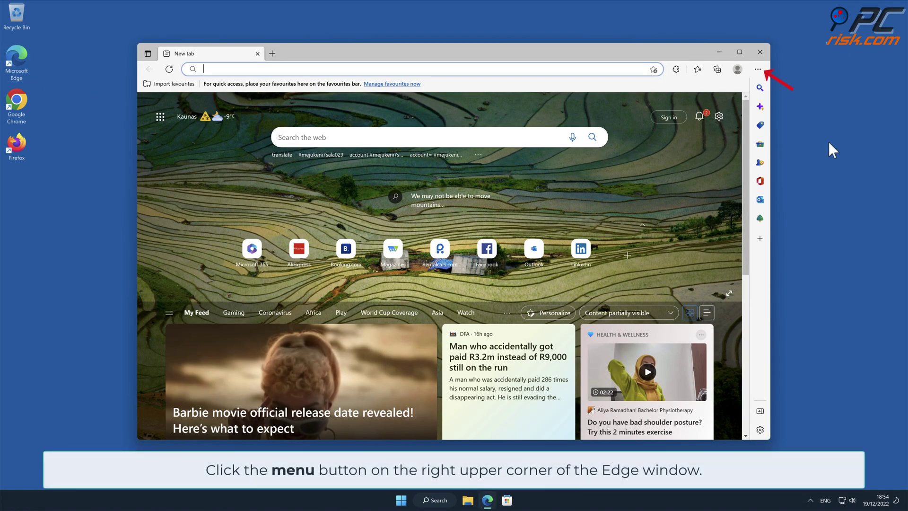
left_click(854, 142)
left_click(758, 69)
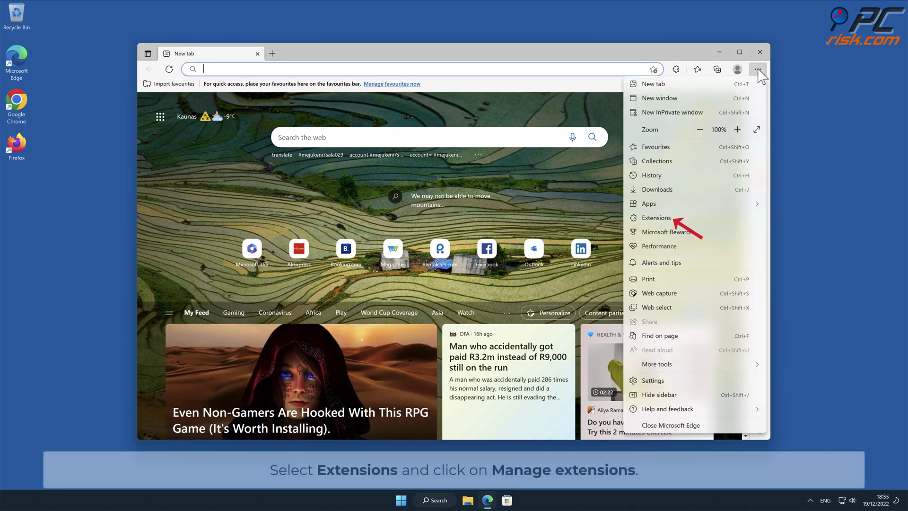
left_click(703, 217)
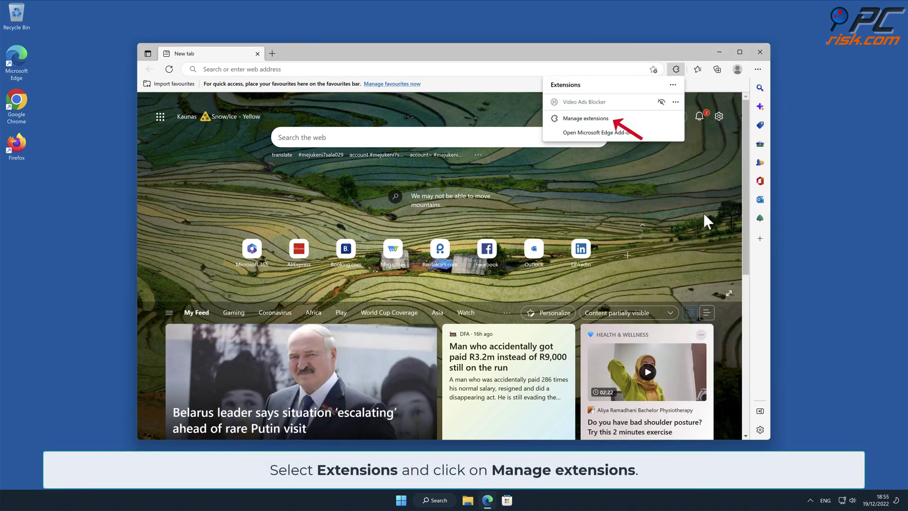
left_click(597, 119)
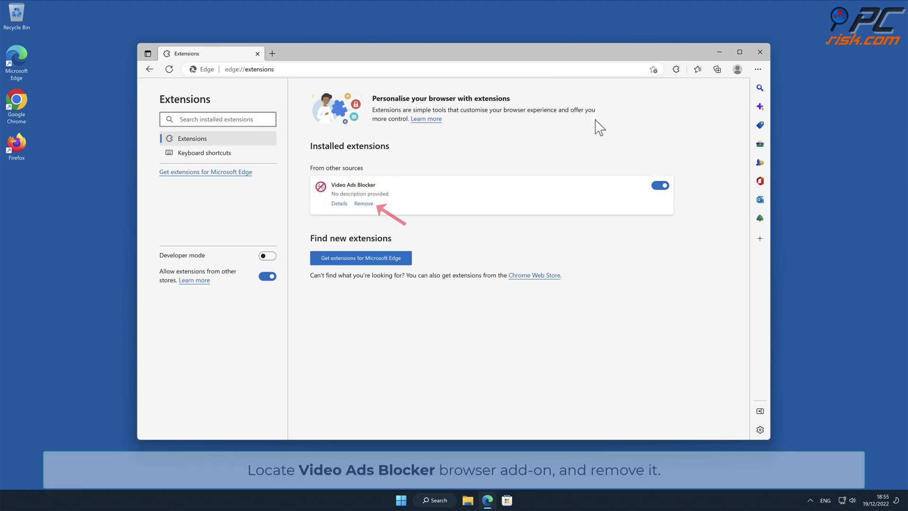
left_click(370, 205)
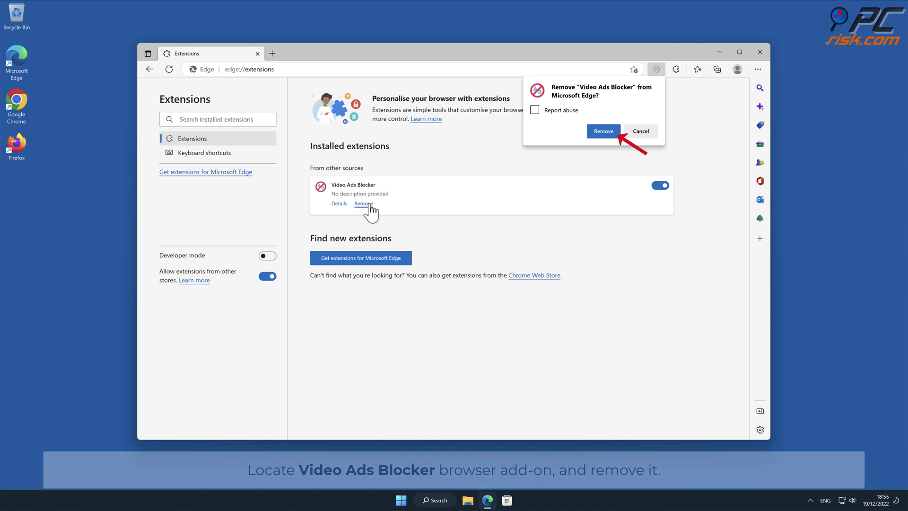
left_click(610, 132)
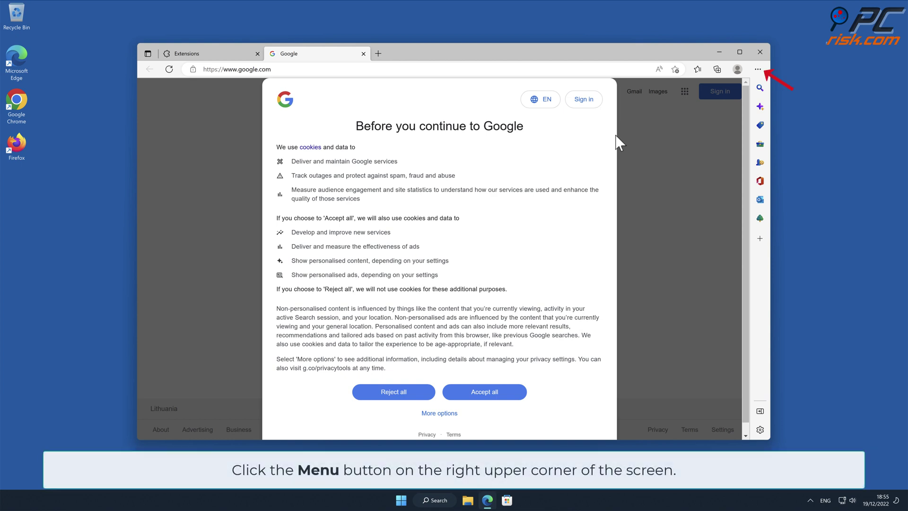
Restore Edge settings to their default values under Reset settings, then close Edge
left_click(758, 69)
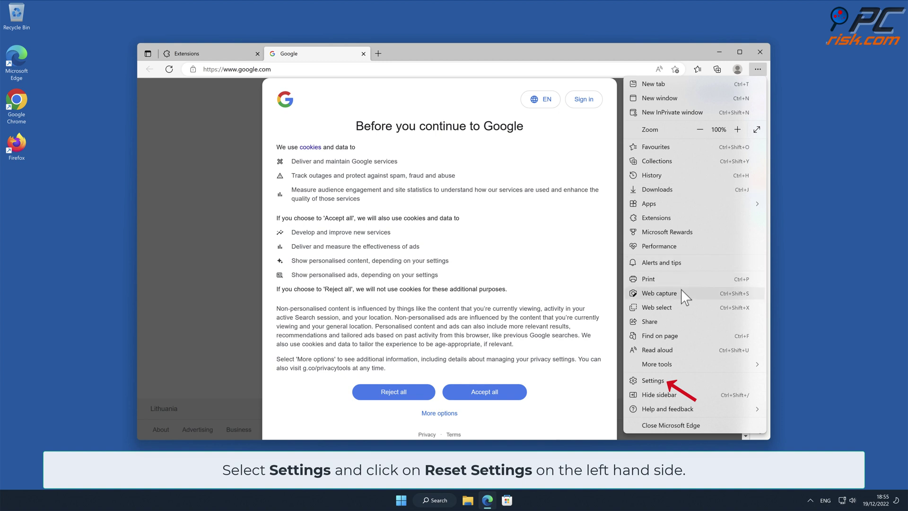
left_click(691, 381)
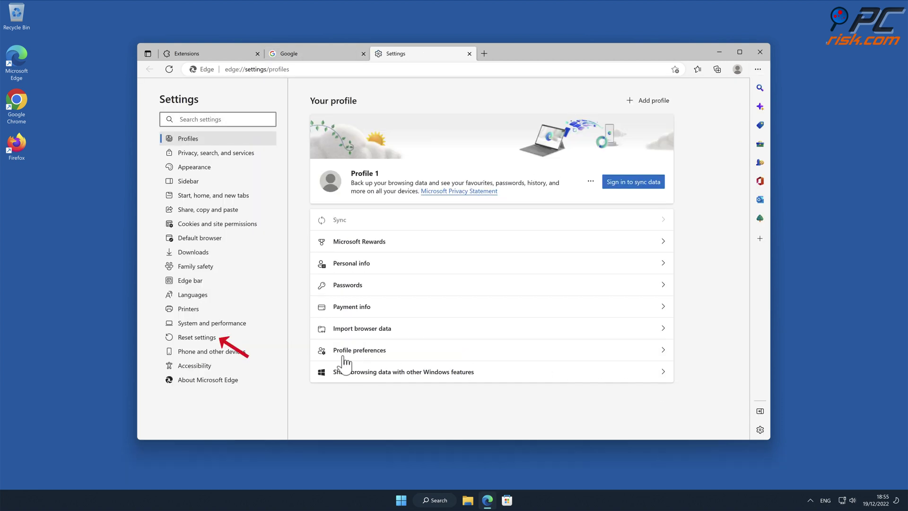
left_click(212, 341)
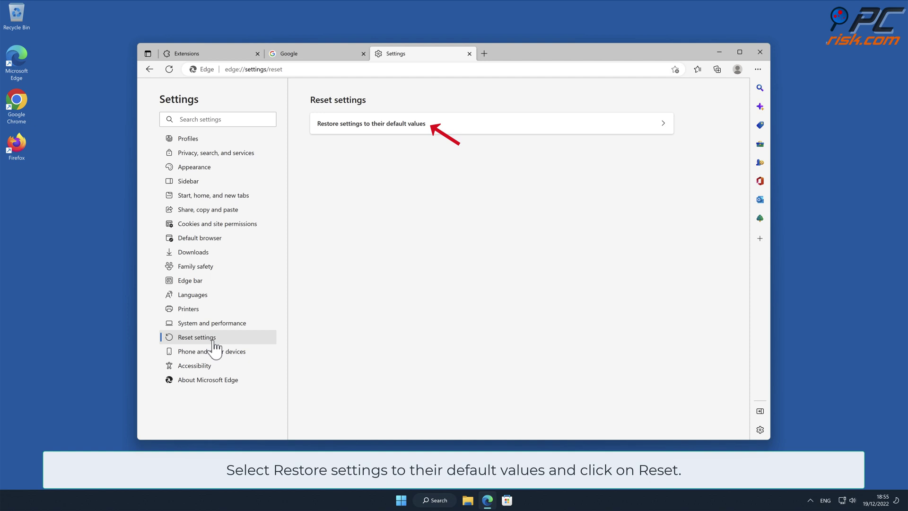
left_click(669, 123)
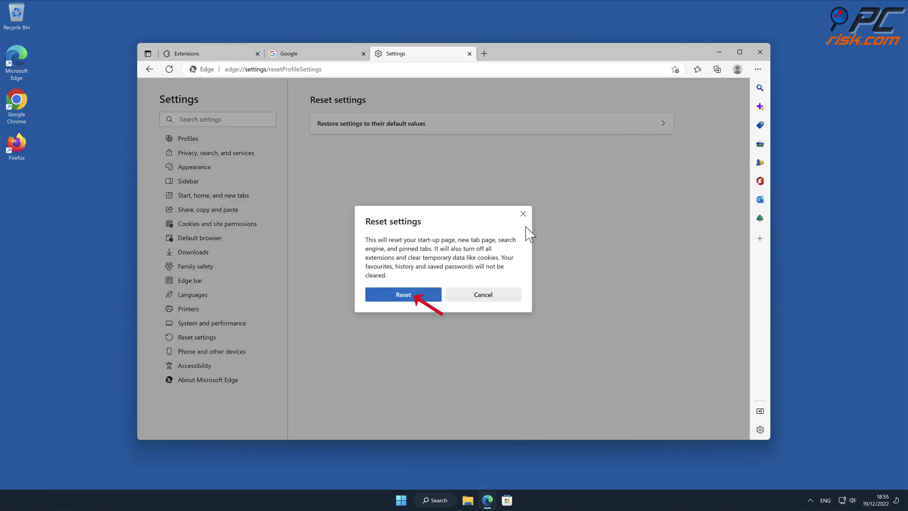
left_click(424, 294)
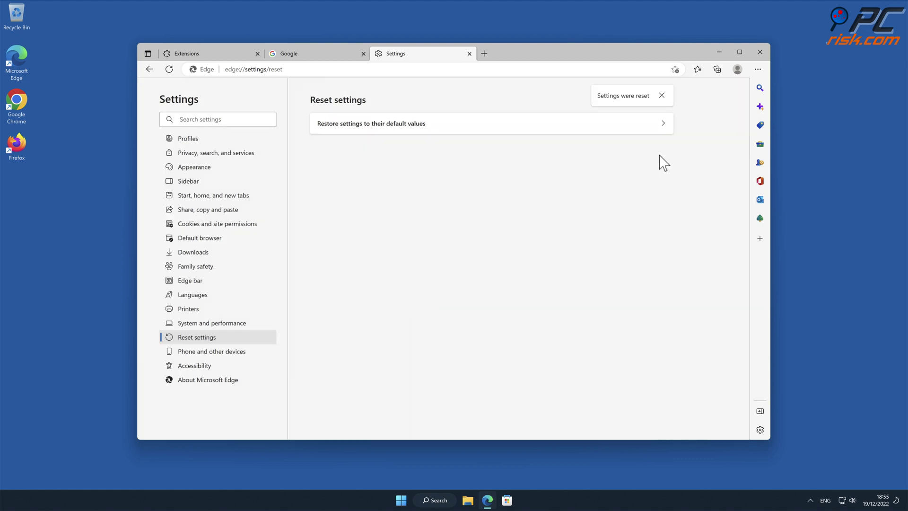
left_click(760, 52)
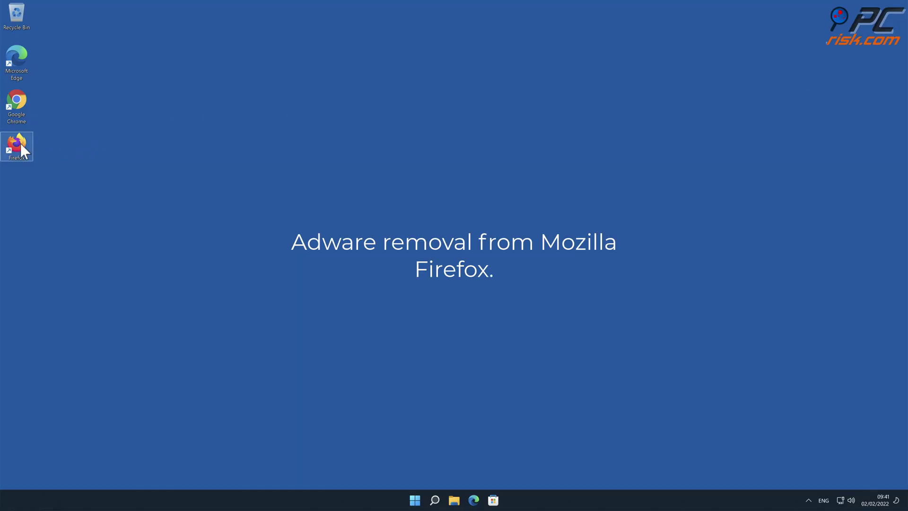
Launch Firefox and show the Extensions list in Add-ons and themes
double_click(20, 144)
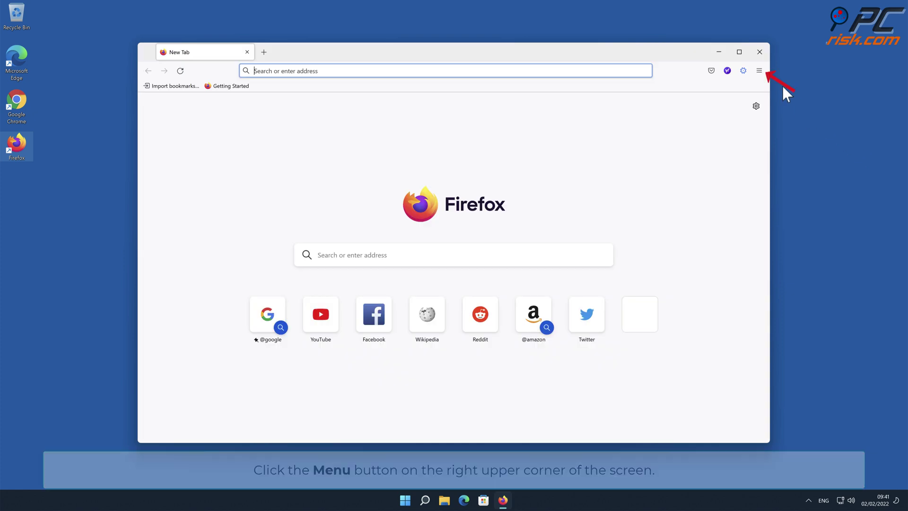
left_click(759, 71)
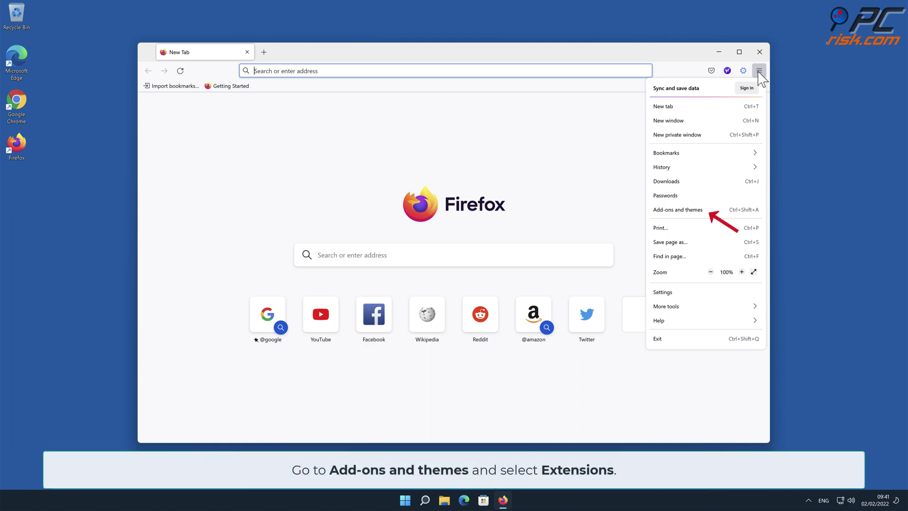
left_click(732, 211)
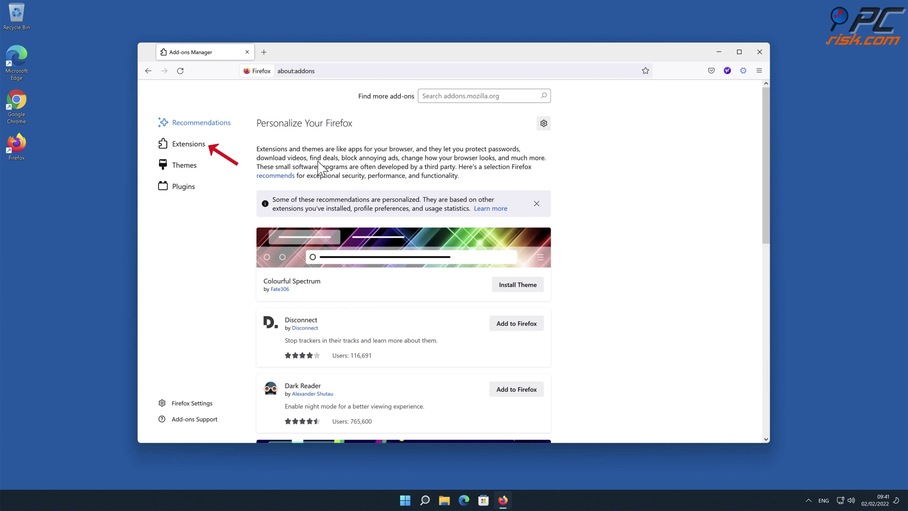
left_click(204, 150)
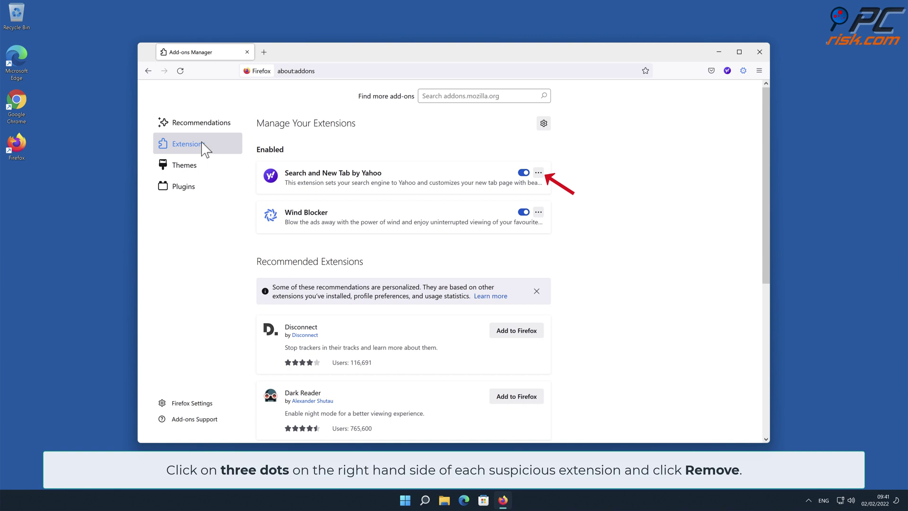
Remove the Search and New Tab by Yahoo and Wind Blocker extensions
left_click(538, 173)
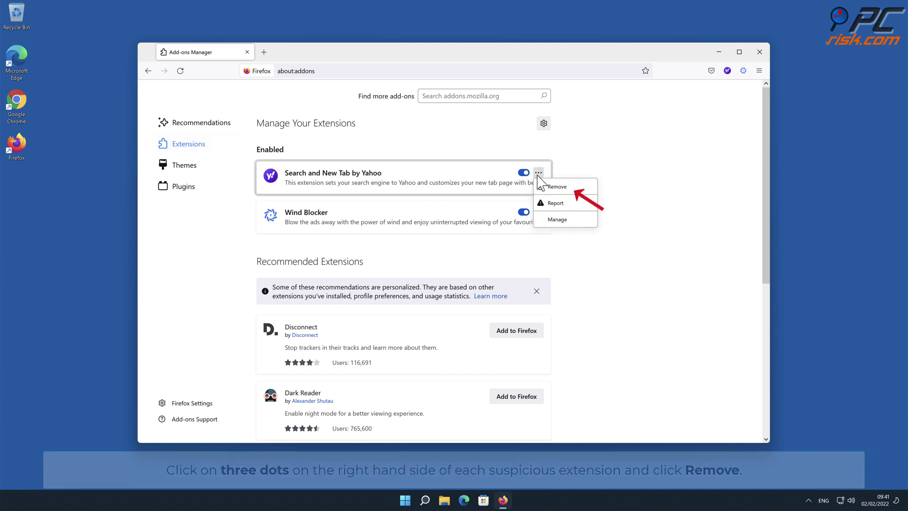
left_click(564, 187)
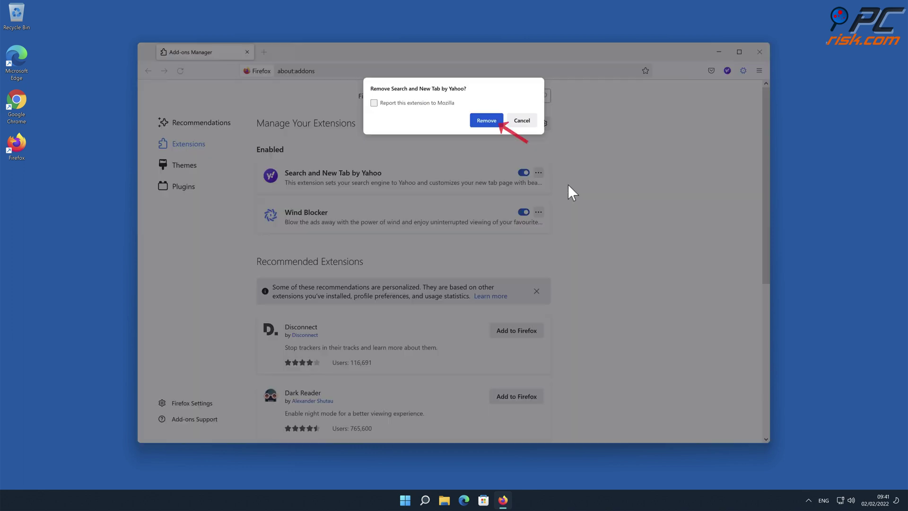
left_click(494, 122)
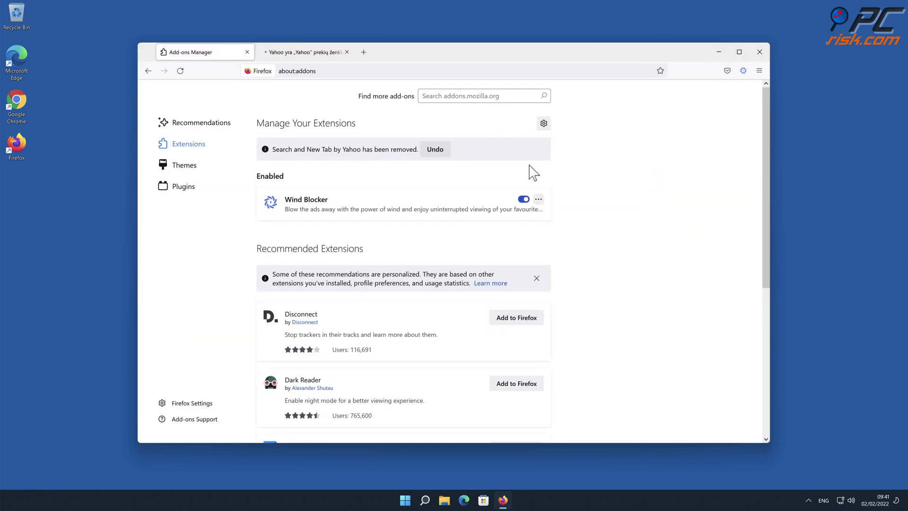
left_click(538, 199)
left_click(548, 213)
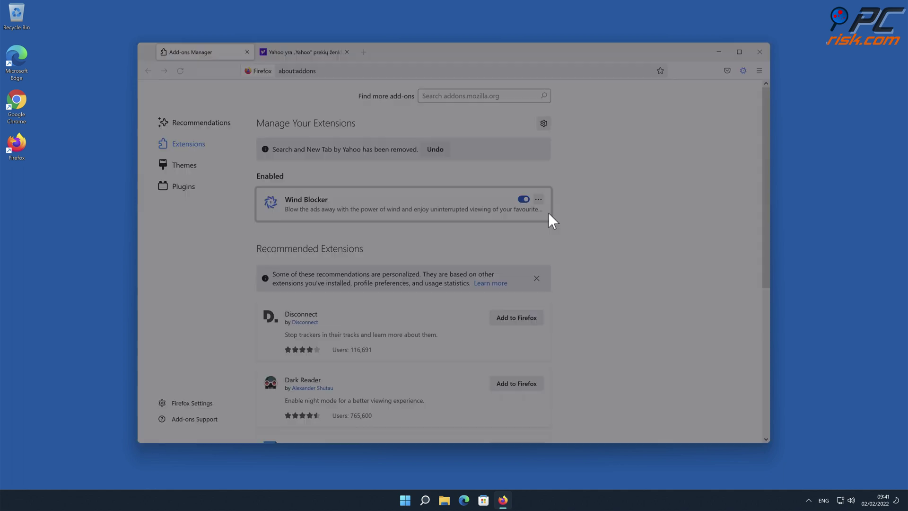
left_click(494, 122)
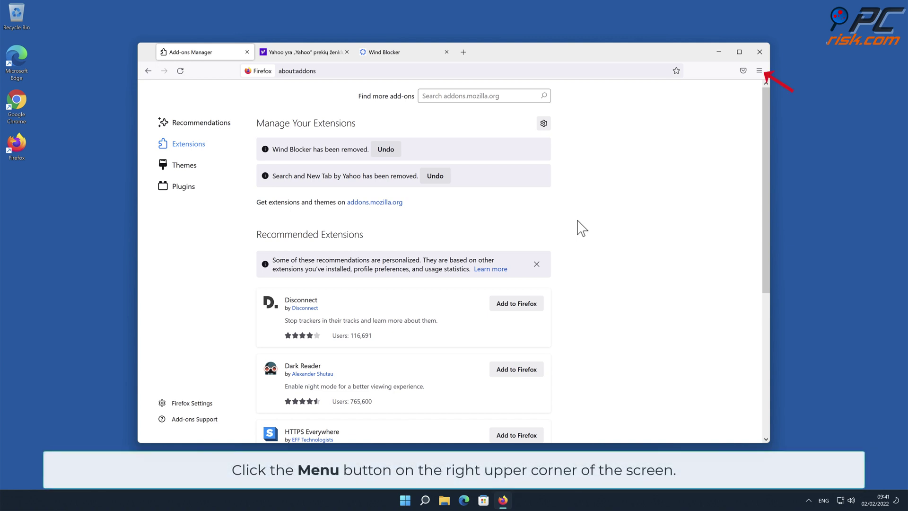
Open Firefox's Help > More troubleshooting information page and start Refresh Firefox
left_click(759, 70)
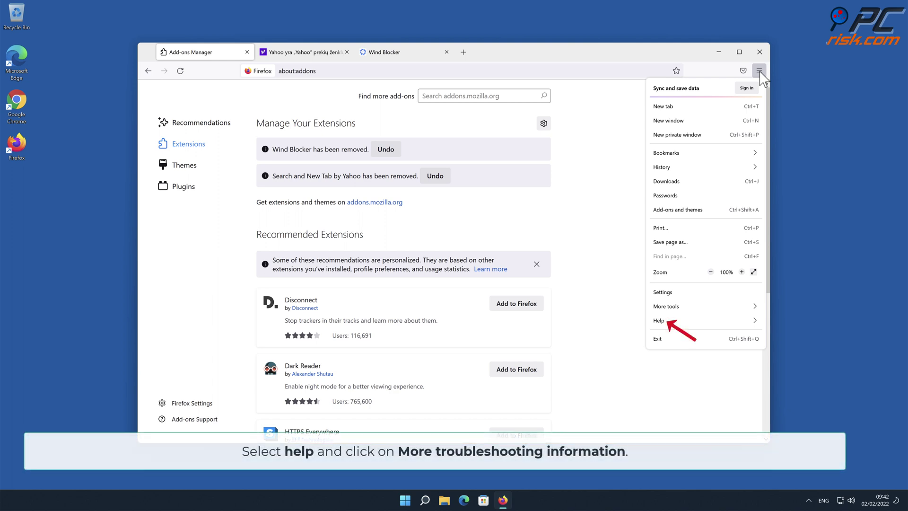
left_click(733, 320)
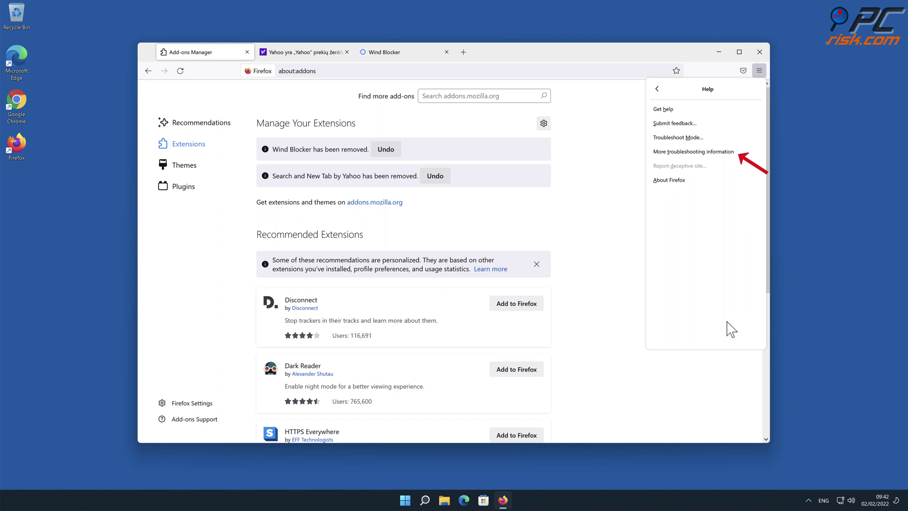
left_click(696, 152)
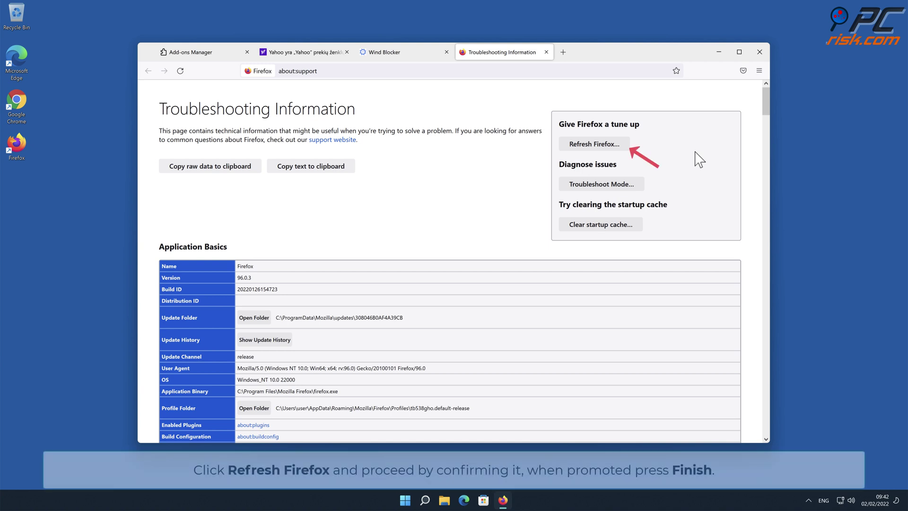
left_click(621, 147)
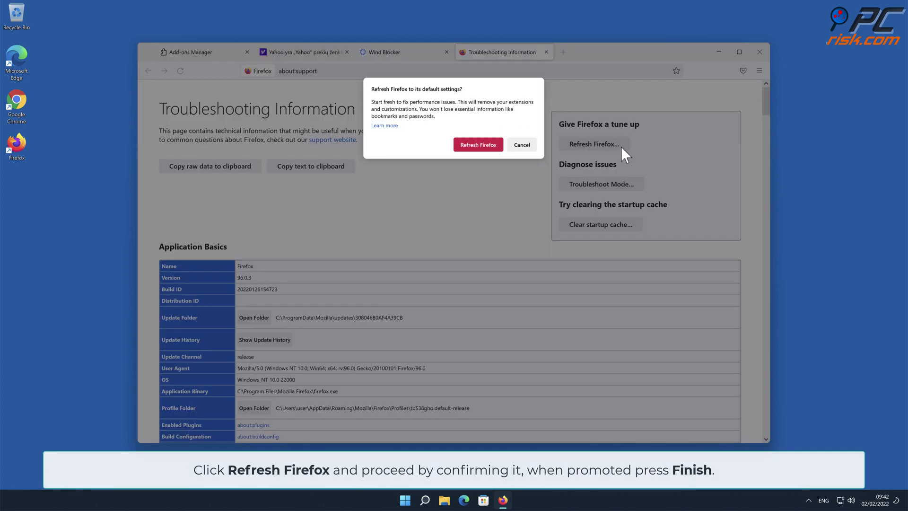